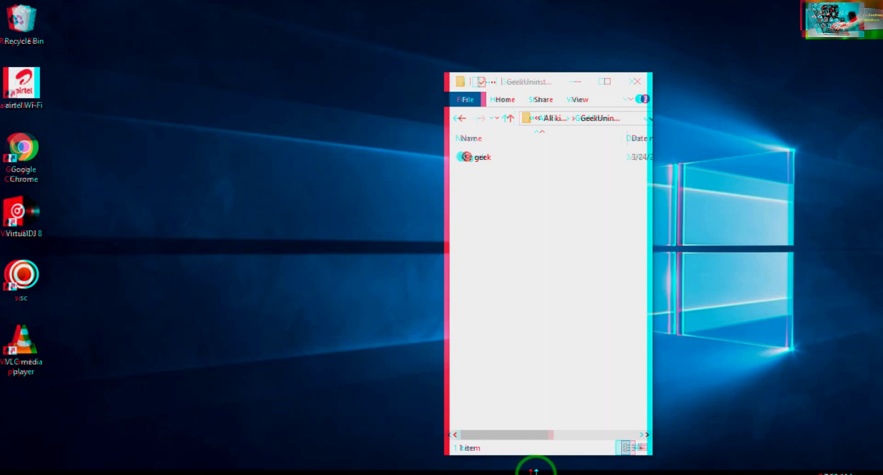
left_click(489, 159)
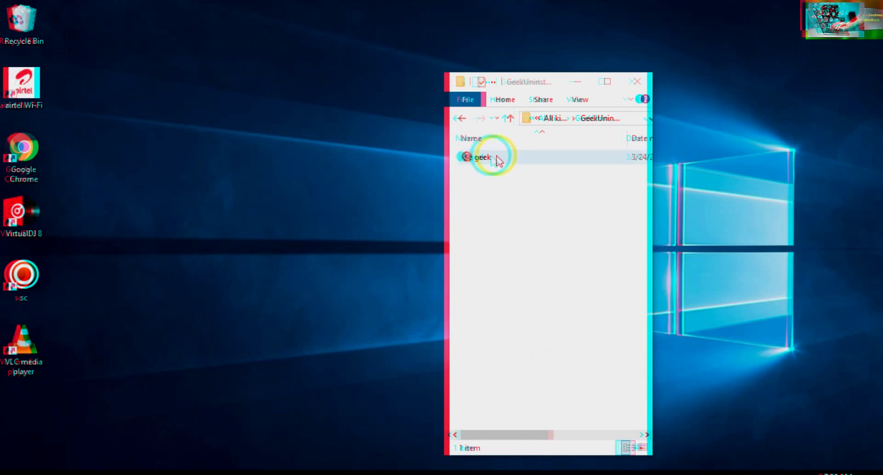
right_click(491, 159)
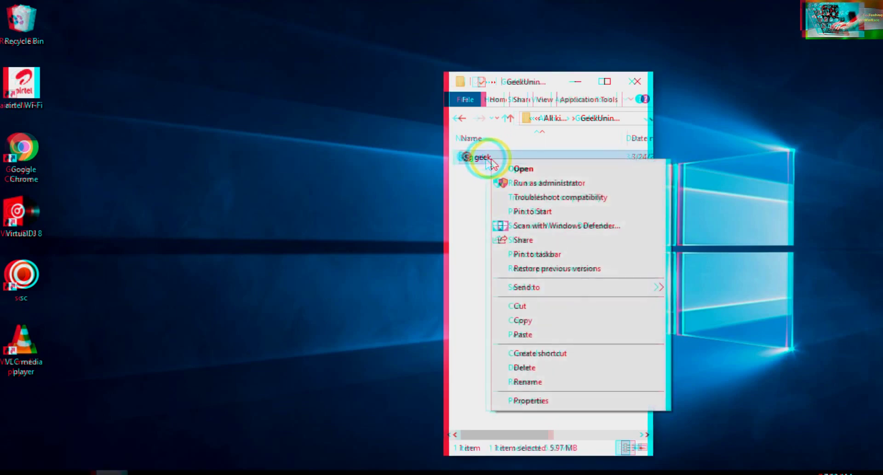
left_click(421, 215)
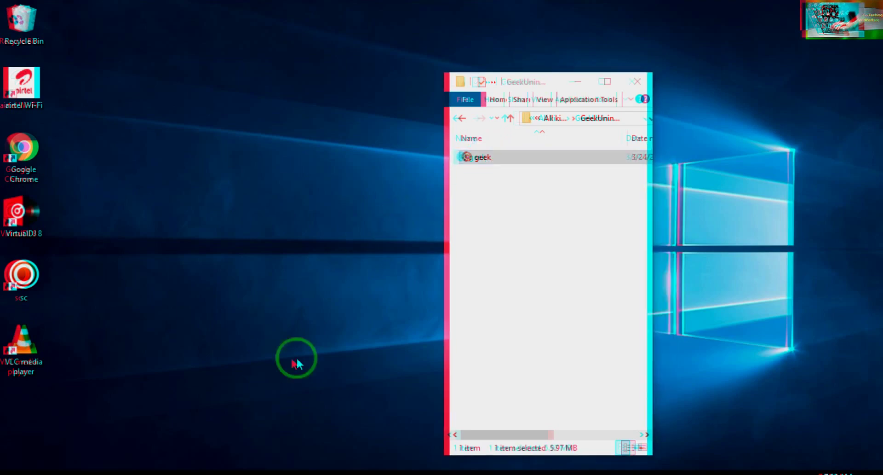
left_click(210, 473)
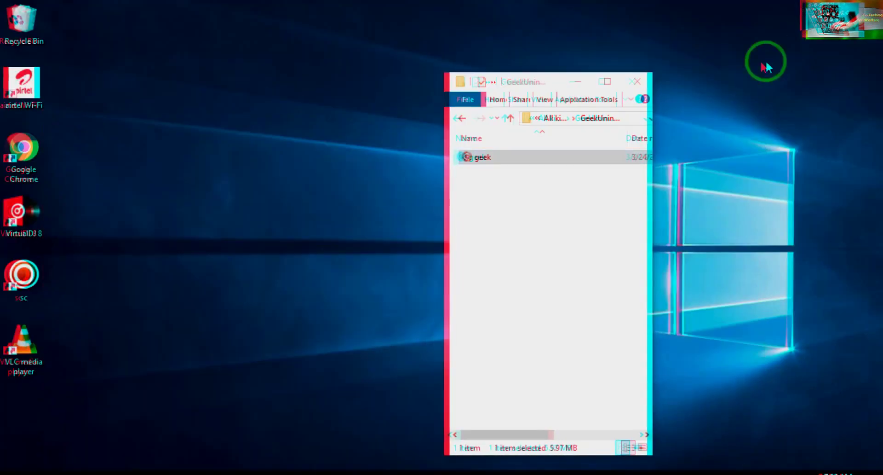
Step: Copy the geek program file from the GeekUninstaller folder and paste it onto the desktop
double_click(481, 158)
right_click(481, 158)
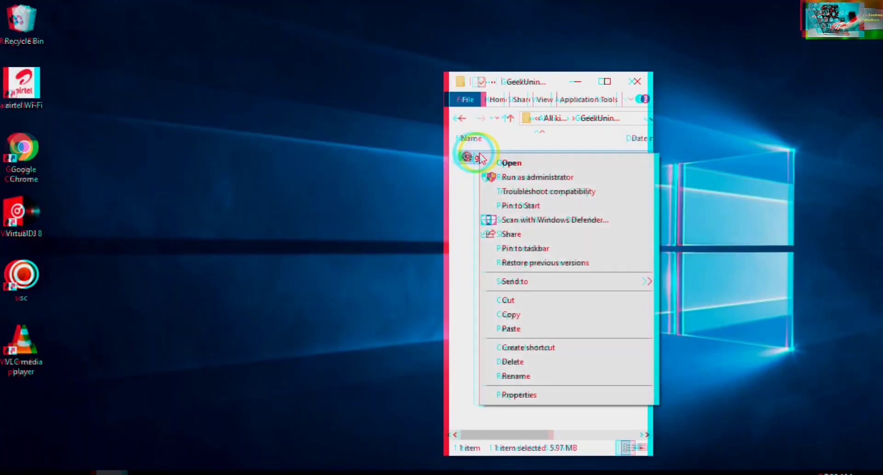
left_click(507, 313)
right_click(44, 414)
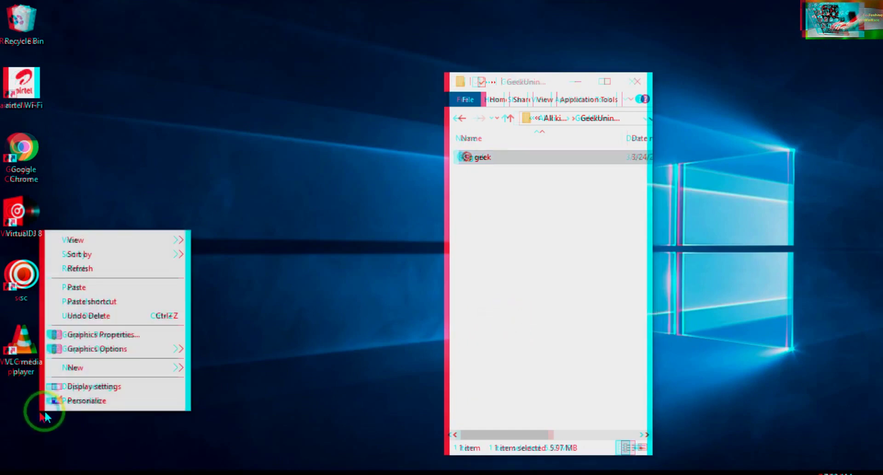
left_click(87, 288)
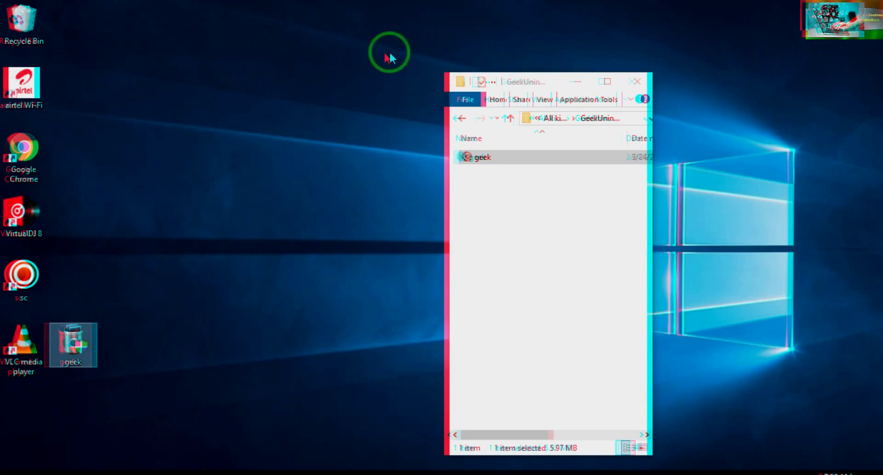
Step: Close the folder window and move the geek desktop icon directly below the VLC media player shortcut
left_click(637, 83)
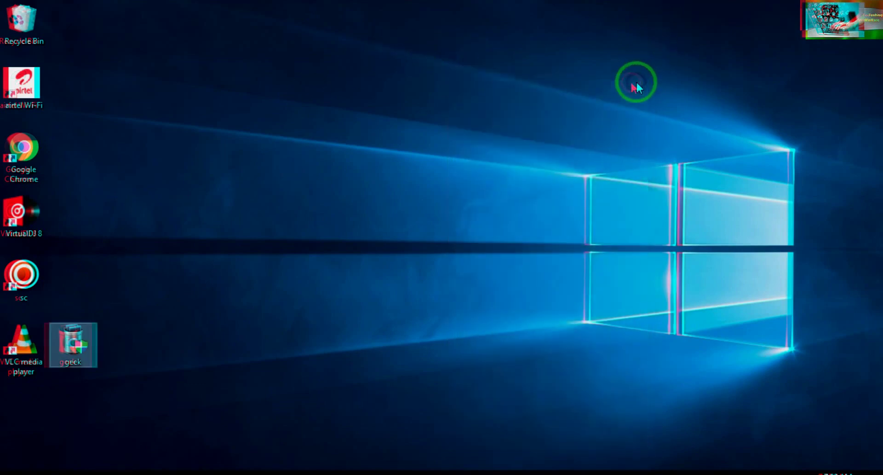
left_click_drag(86, 327, 40, 400)
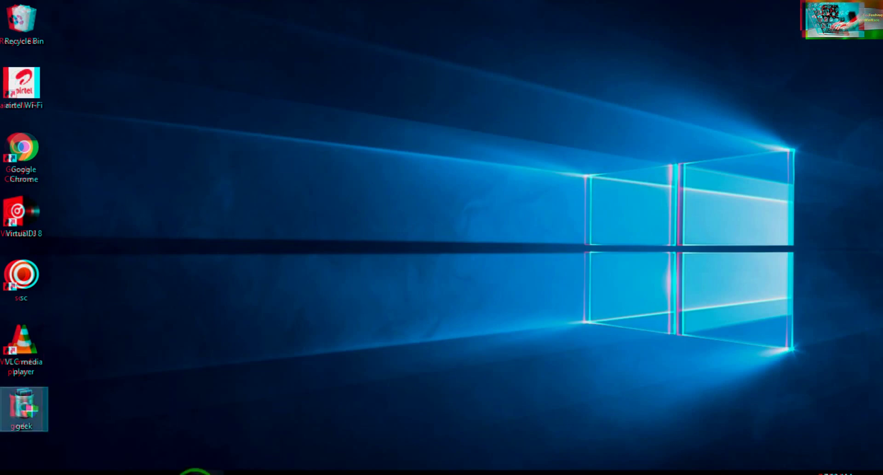
Step: Switch to Chrome and look through the Geek Uninstaller home page at geekuninstaller.com
mouse_move(207, 472)
left_click(202, 414)
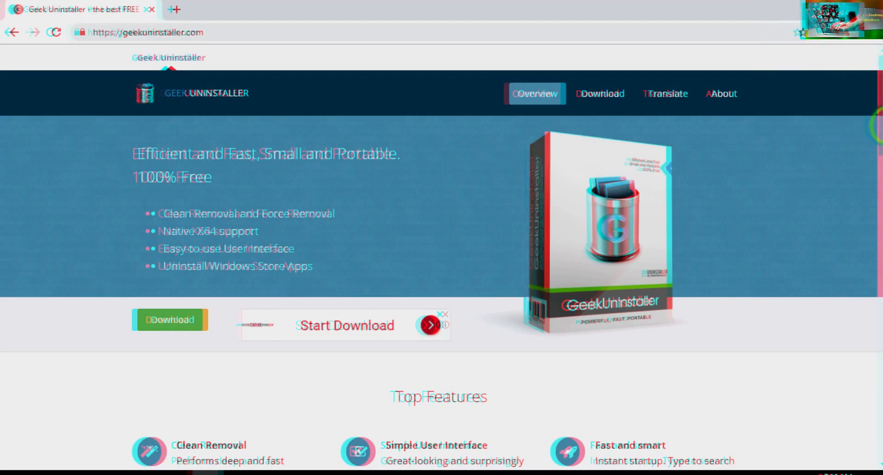
left_click_drag(878, 124, 877, 186)
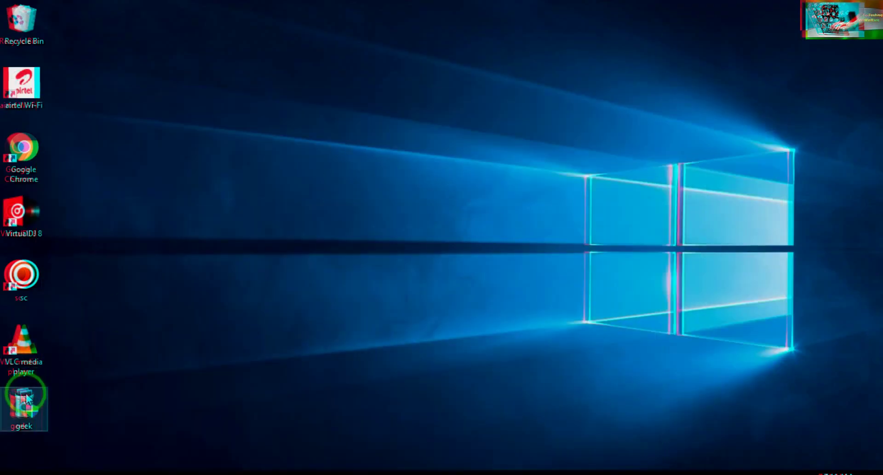
Step: Launch geek from the desktop and switch its program list to Windows Store Apps
left_click(26, 398)
double_click(26, 398)
right_click(395, 261)
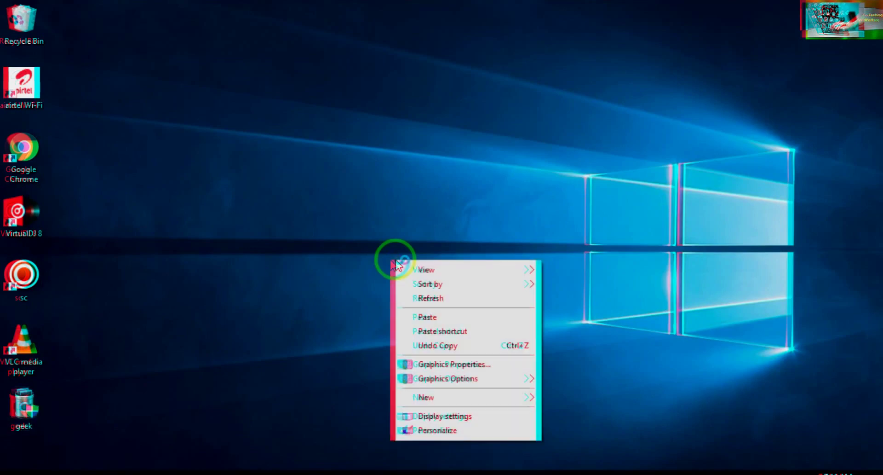
left_click(394, 326)
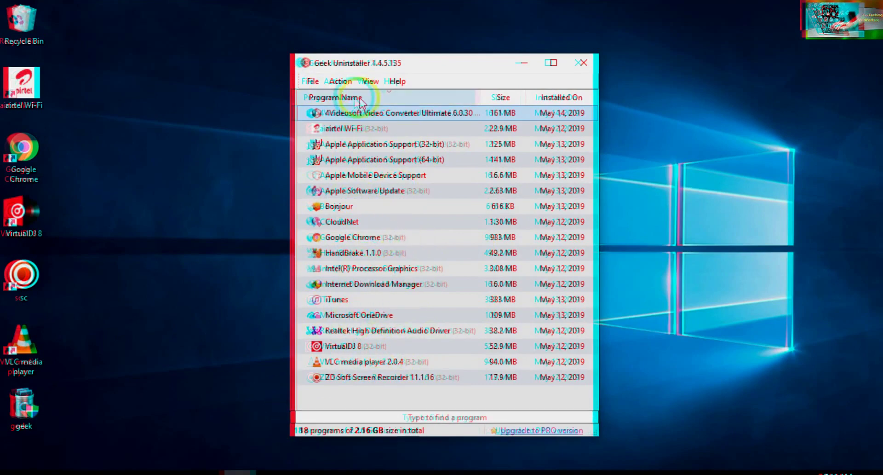
left_click(371, 82)
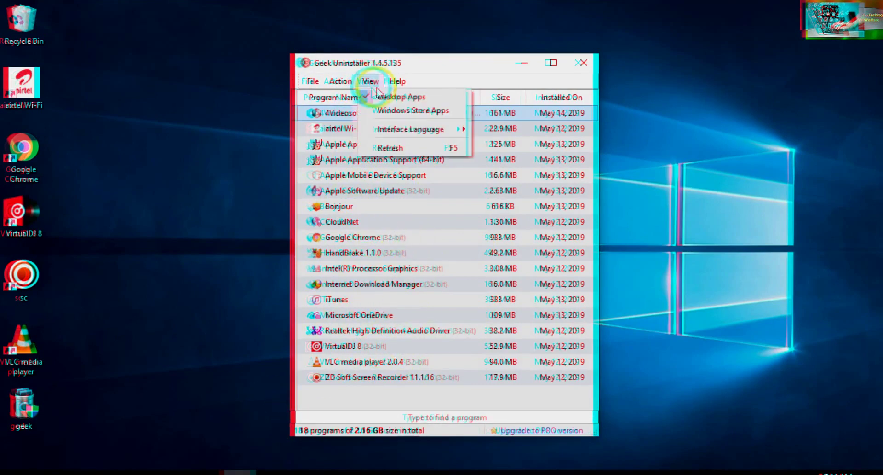
left_click(433, 112)
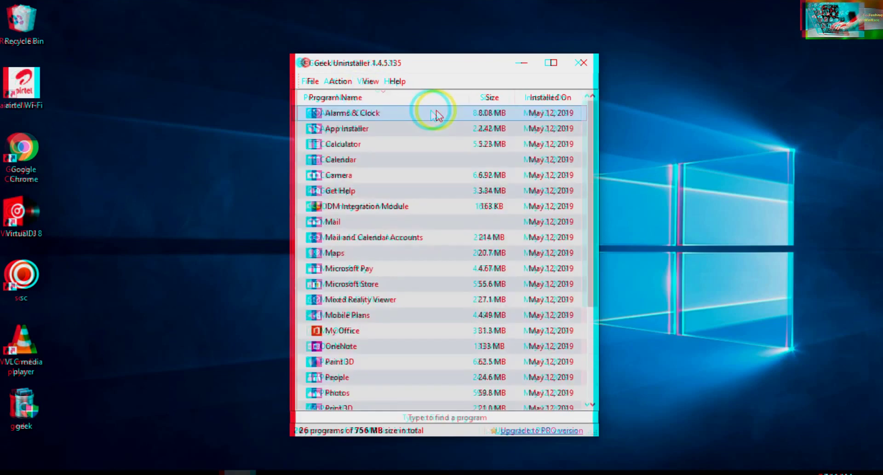
Step: View the About information for Geek Uninstaller and close it
left_click(370, 82)
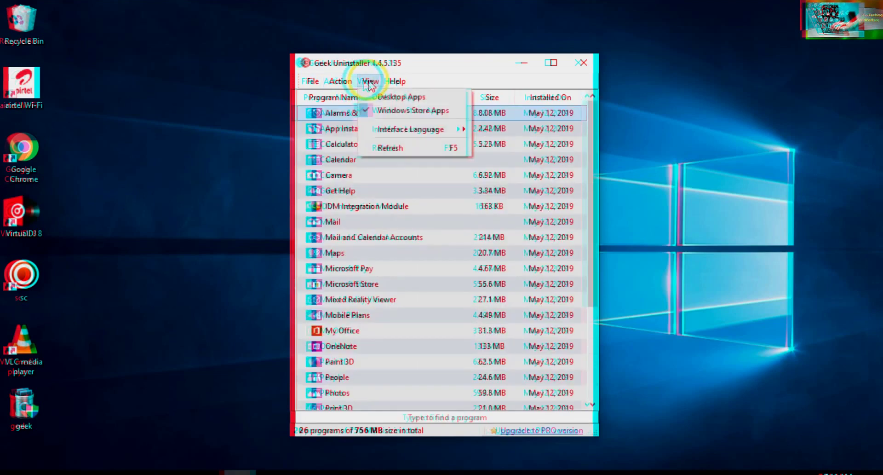
mouse_move(395, 81)
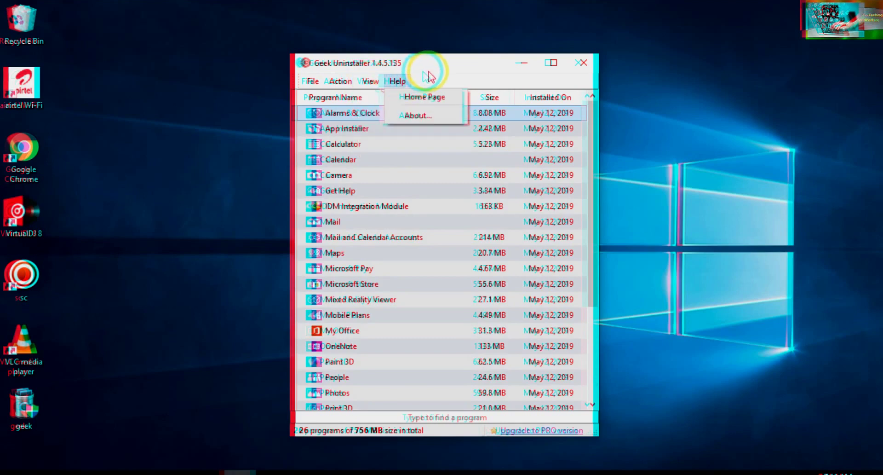
left_click(418, 118)
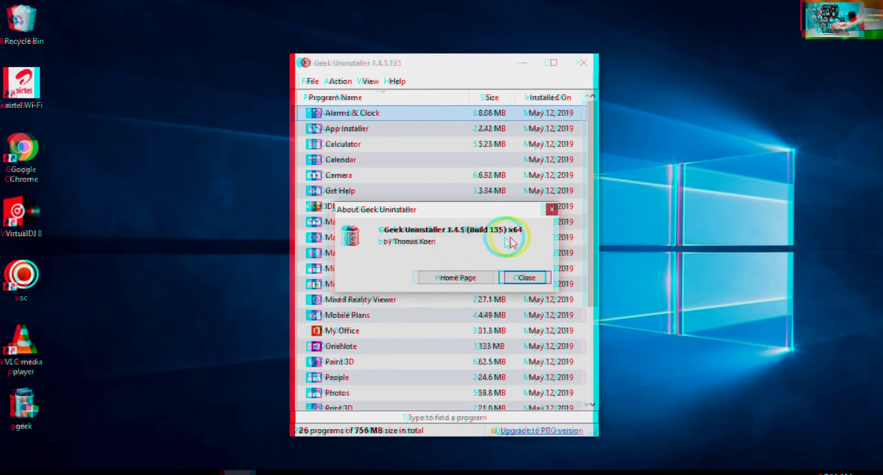
left_click(526, 278)
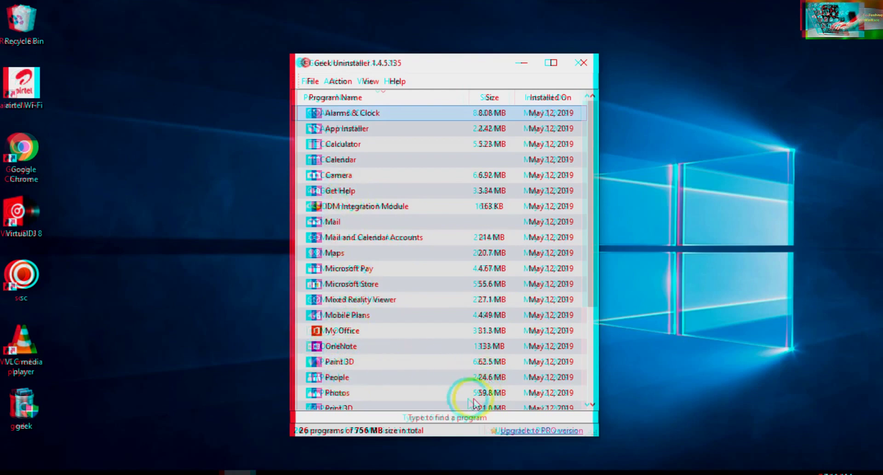
Step: Uninstall the People app, remove all its leftover file and registry traces, and return to the program list
left_click(335, 379)
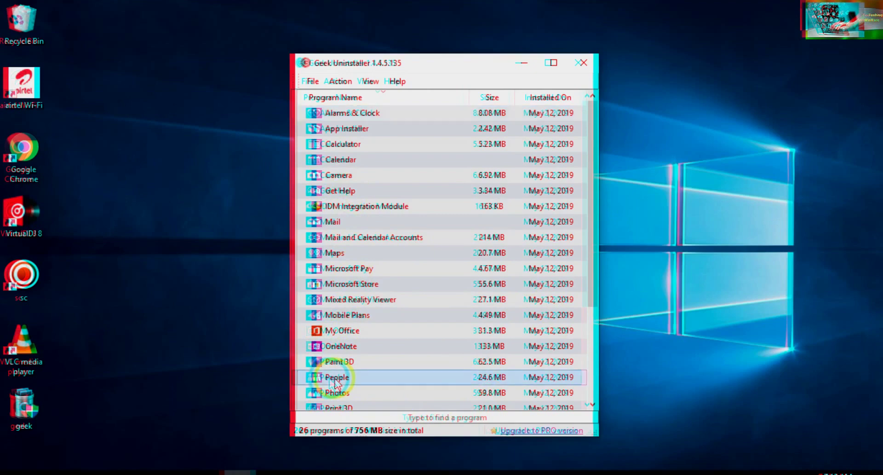
right_click(336, 379)
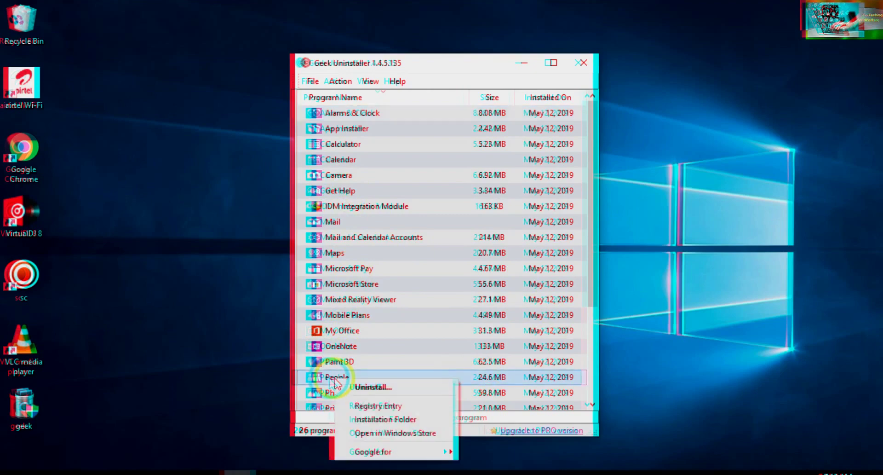
left_click(388, 389)
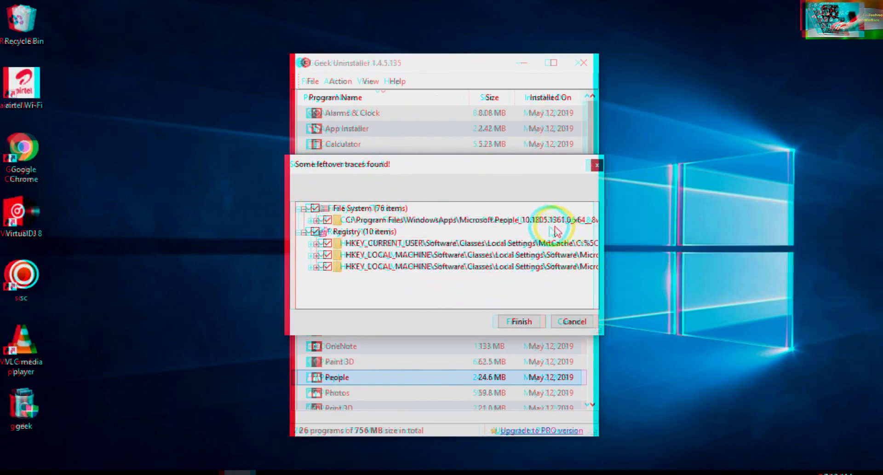
left_click(532, 327)
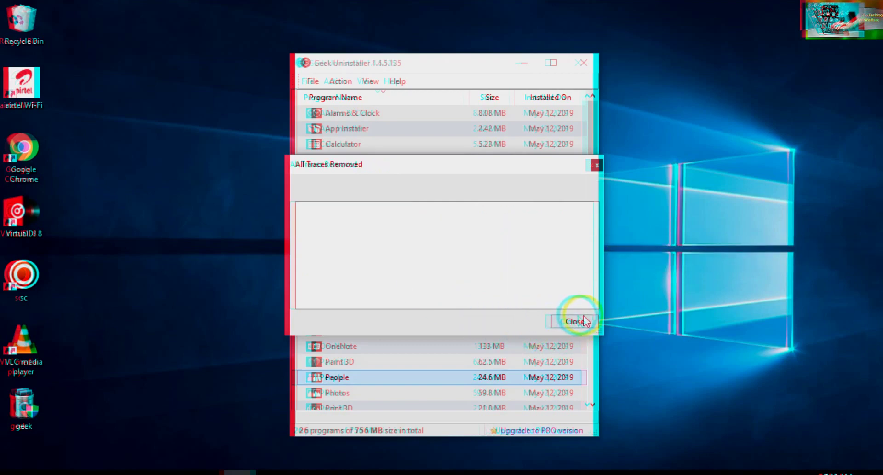
left_click(575, 321)
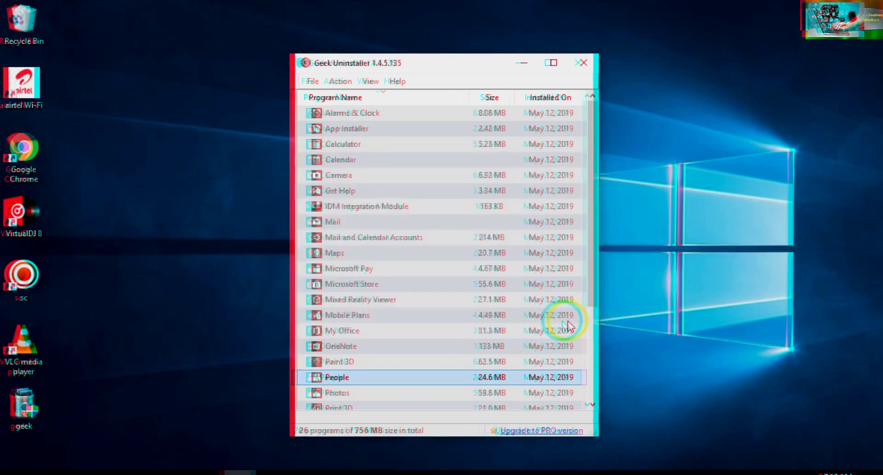
left_click(567, 321)
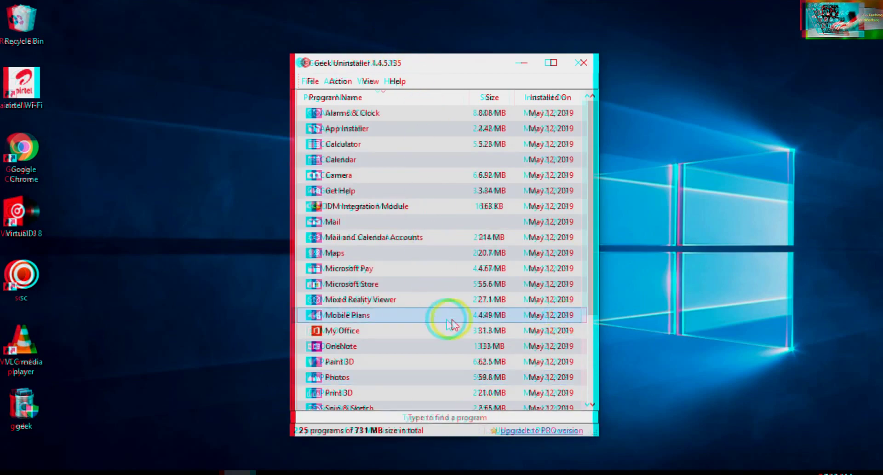
Step: Switch the program list to Desktop Apps and review the actions available for airtel Wi-Fi
left_click(310, 81)
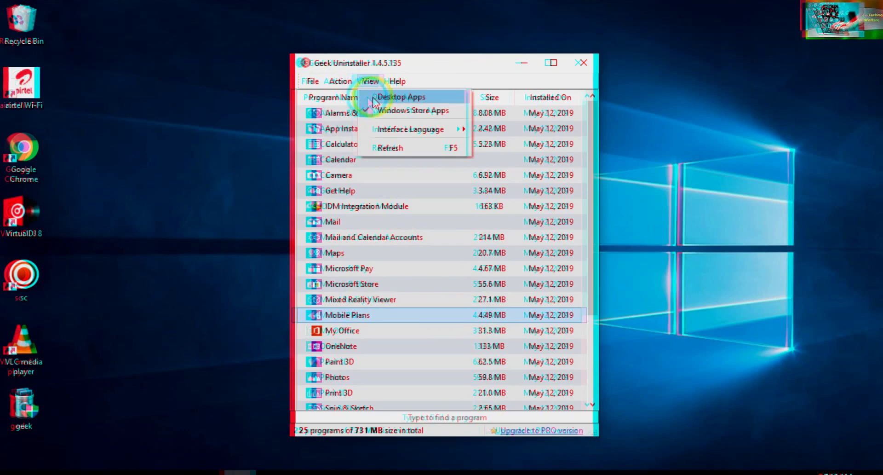
left_click(375, 100)
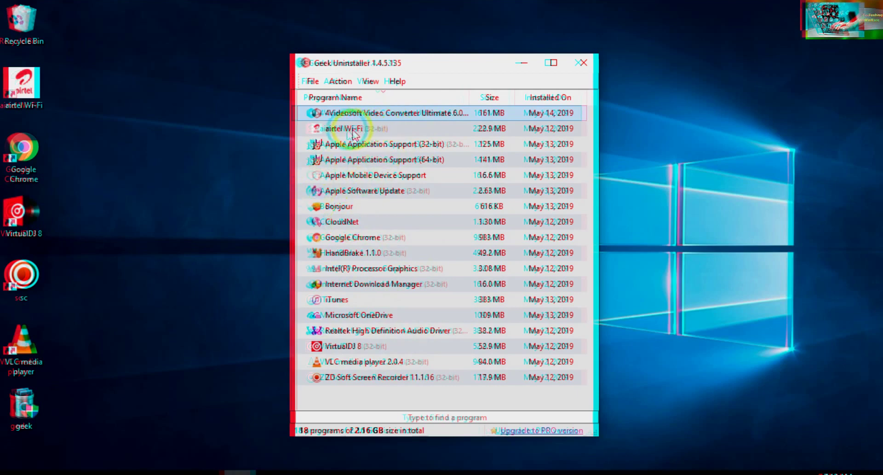
left_click(327, 132)
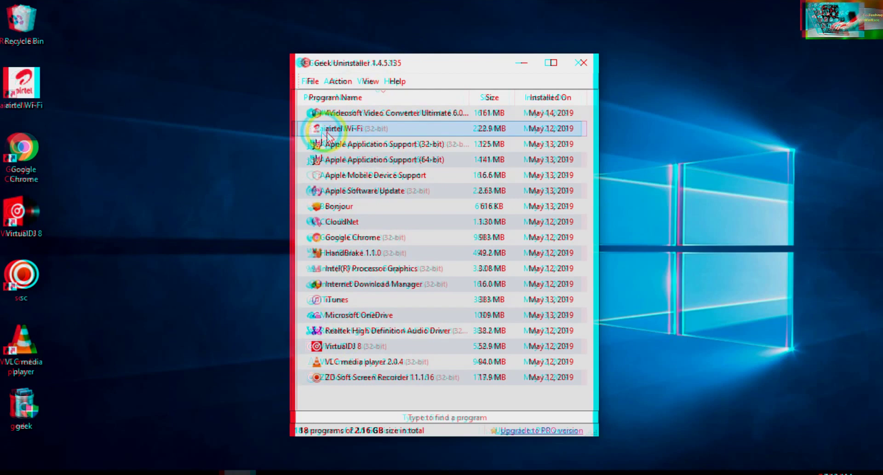
right_click(328, 137)
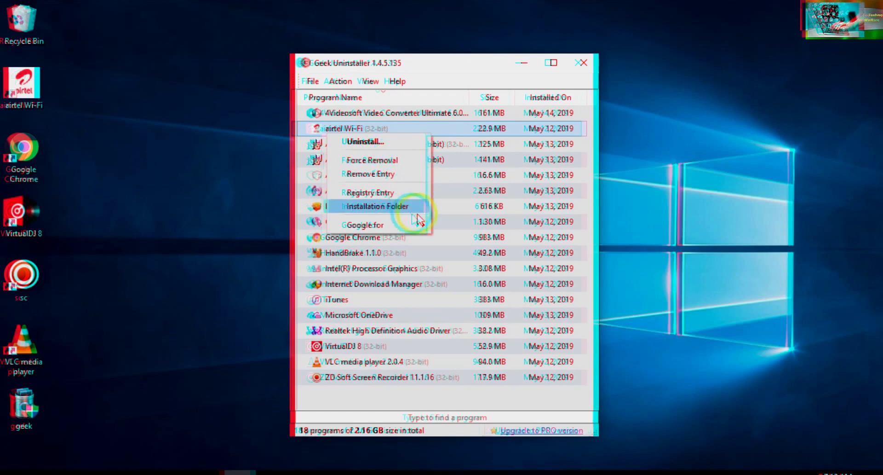
mouse_move(409, 223)
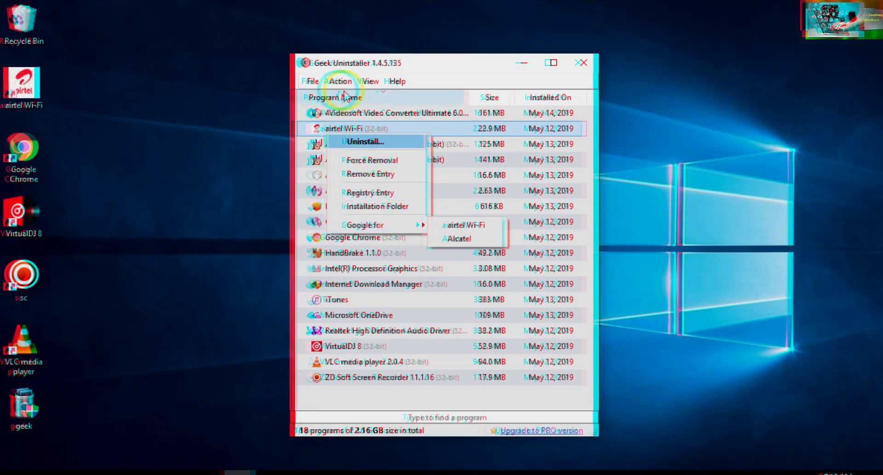
left_click(451, 72)
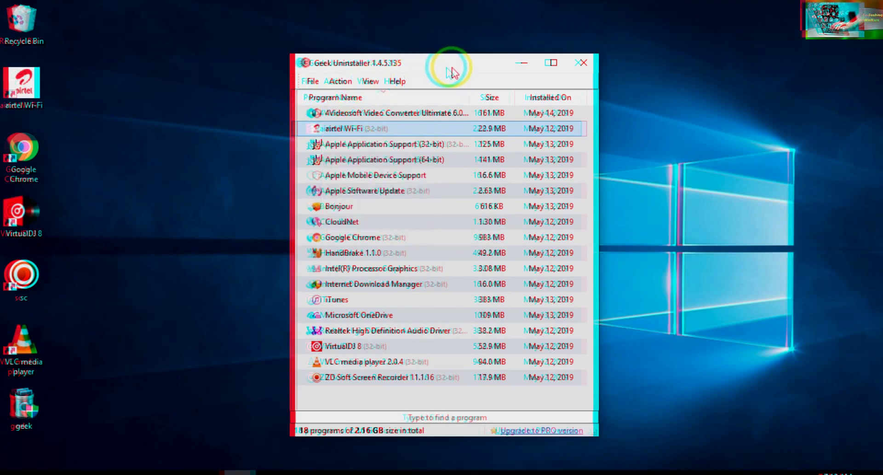
Step: Force the removal of airtel Wi-Fi, delete all its leftover file and registry traces, and return to the program list
right_click(329, 131)
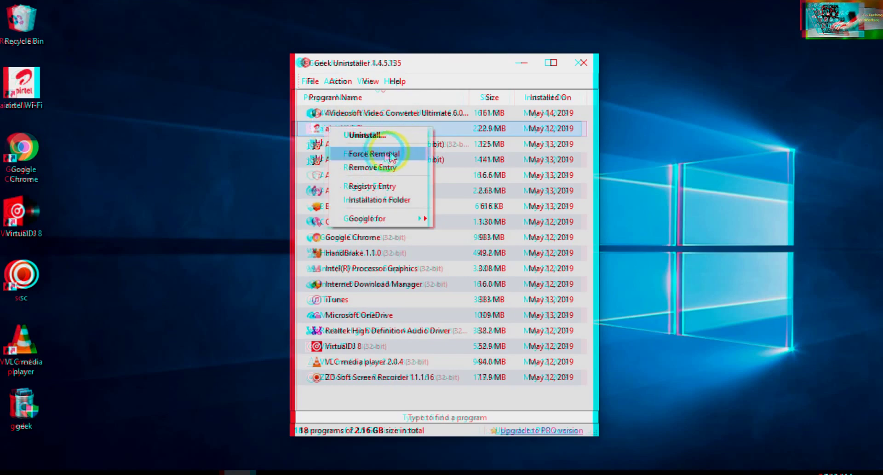
left_click(393, 155)
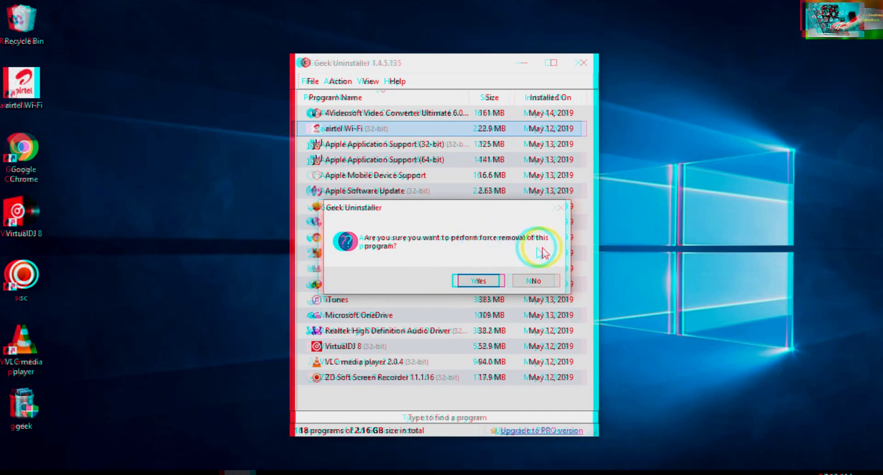
left_click(481, 281)
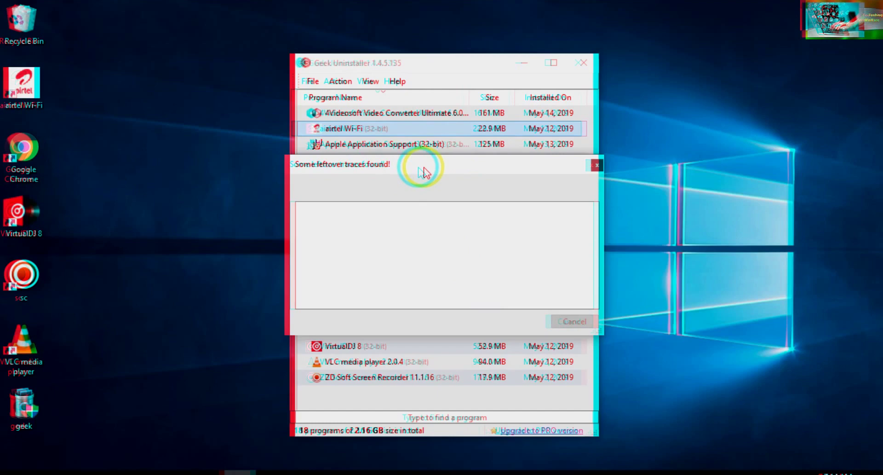
left_click_drag(423, 172, 221, 144)
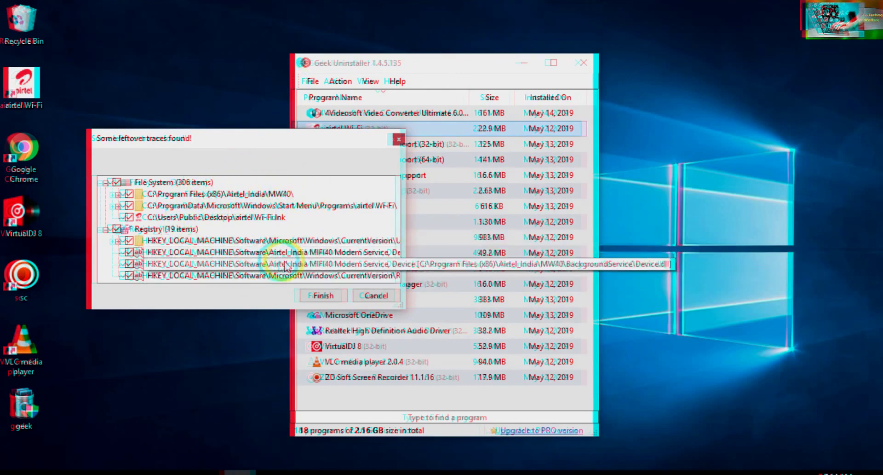
left_click(321, 297)
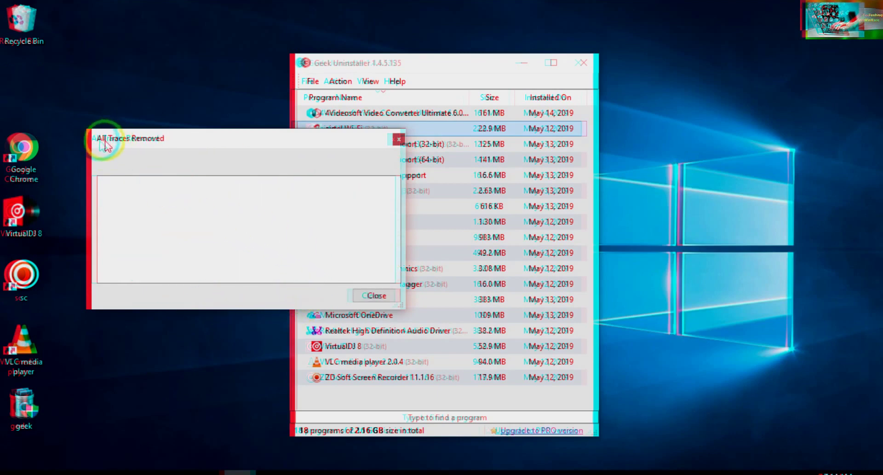
left_click(375, 297)
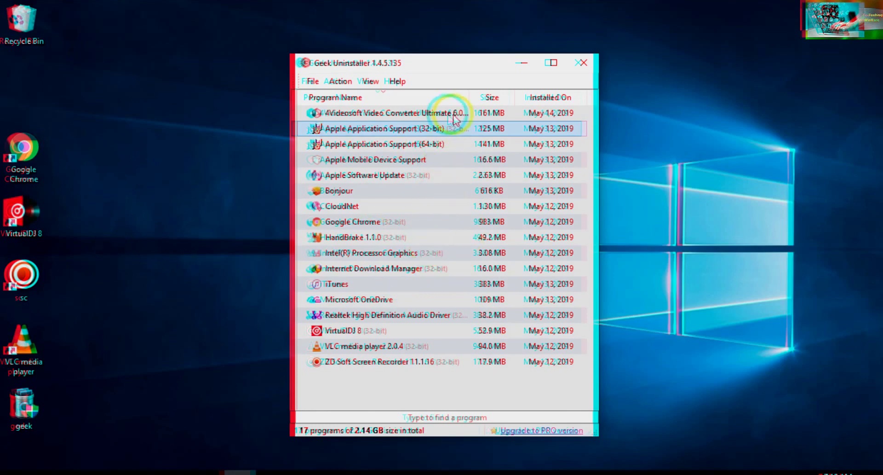
Step: Exit Geek Uninstaller and return to the desktop
left_click(396, 81)
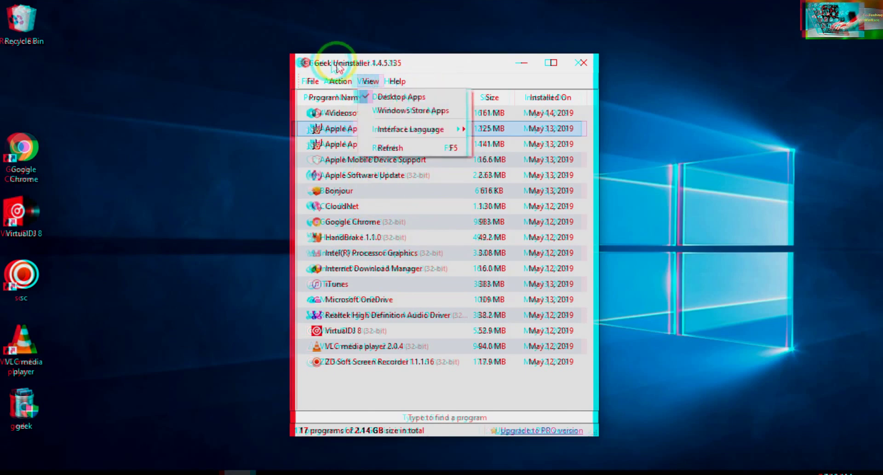
left_click(312, 82)
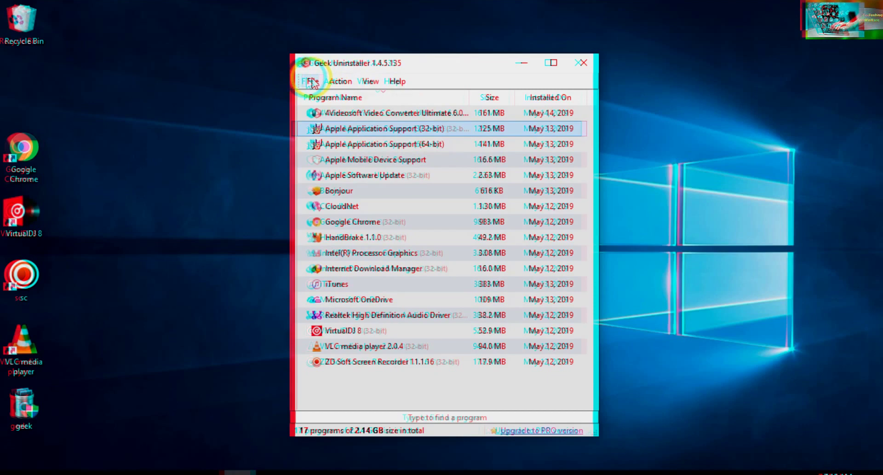
left_click(312, 81)
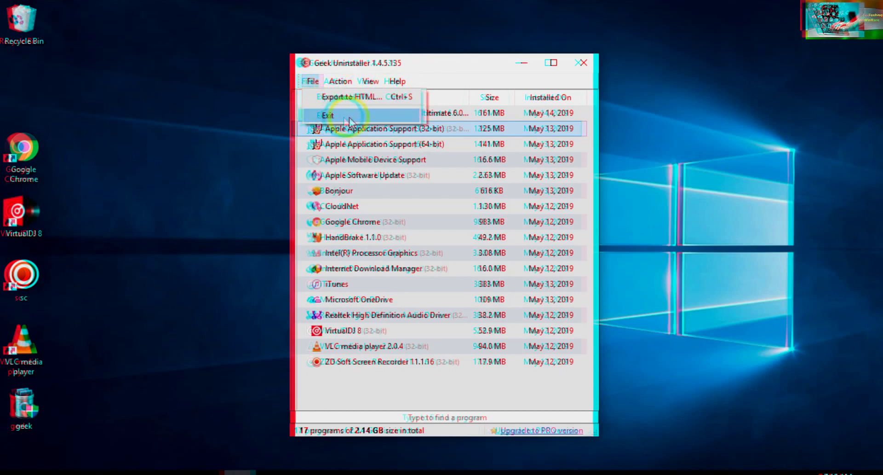
left_click(328, 116)
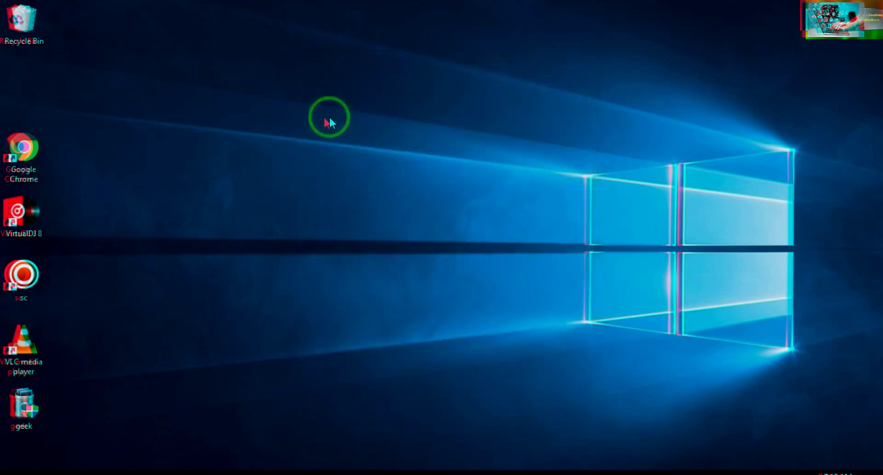